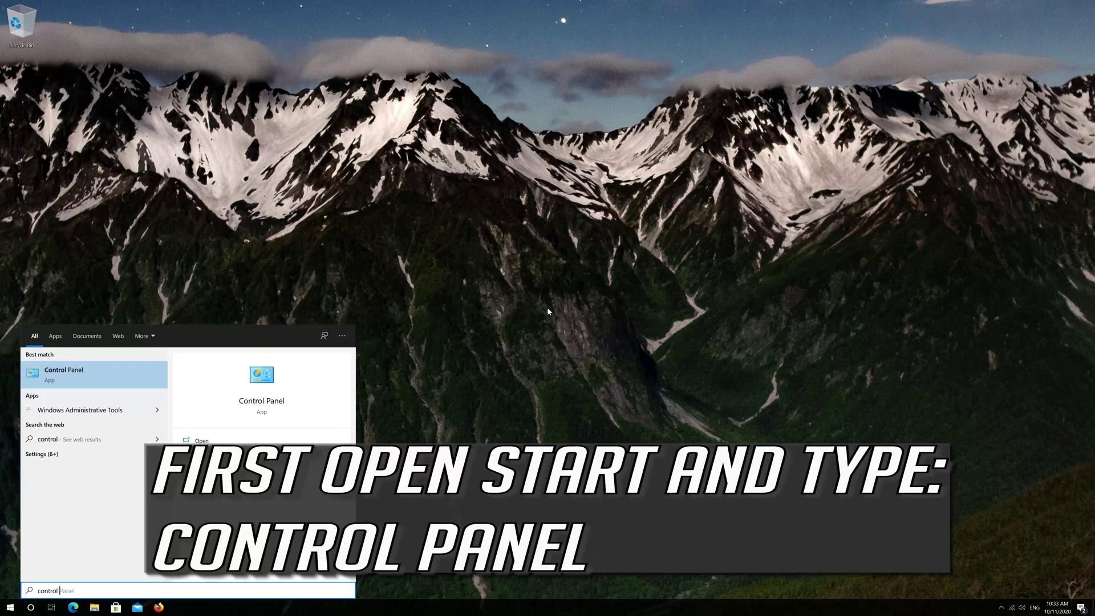
# Step: Open Control Panel and go to Network and Internet > Network and Sharing Center
pyautogui.click(33, 371)
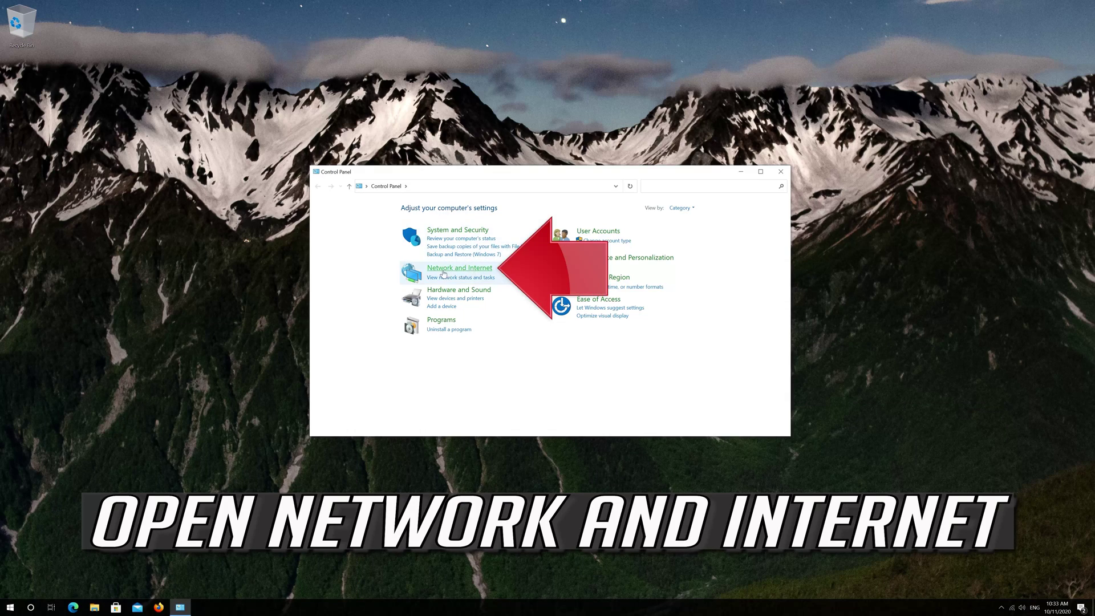
pyautogui.click(477, 270)
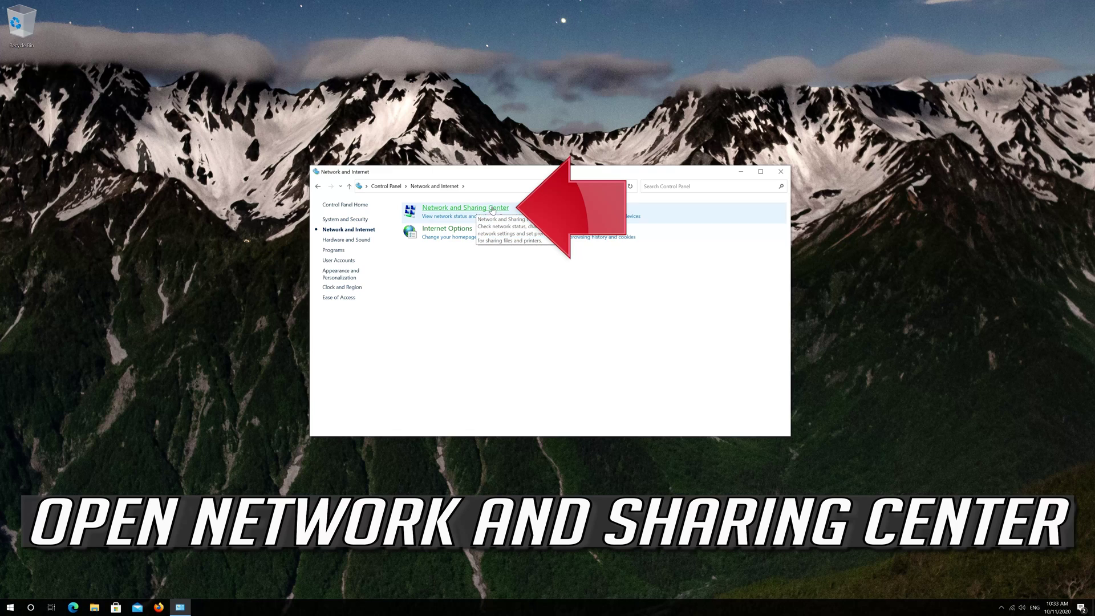
pyautogui.click(467, 209)
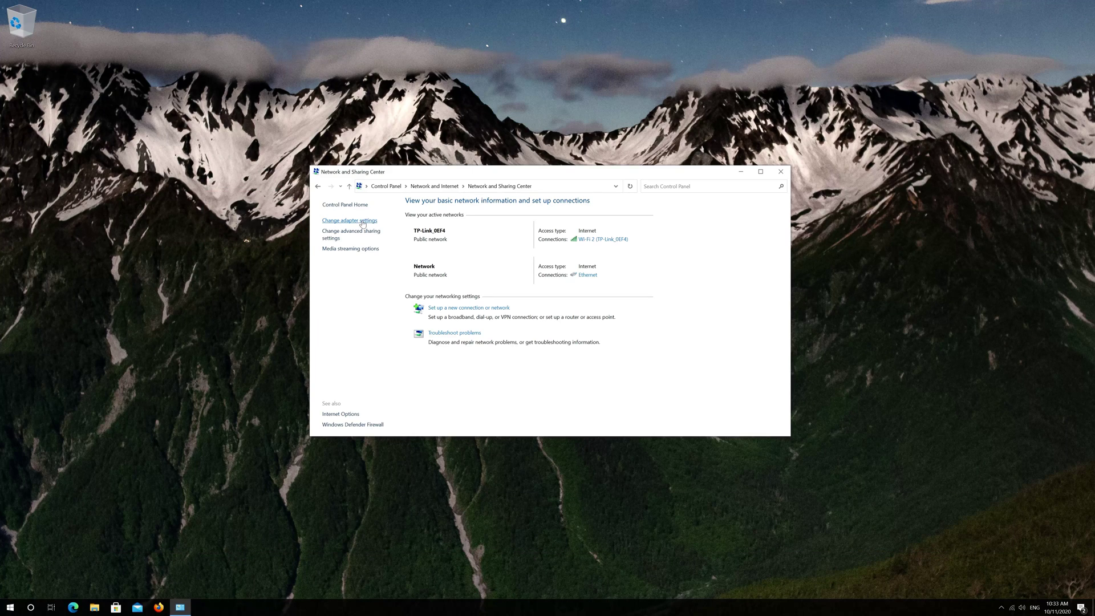
# Step: Open the Properties dialog of the Wi-Fi 2 connection from the adapter settings list
pyautogui.click(362, 221)
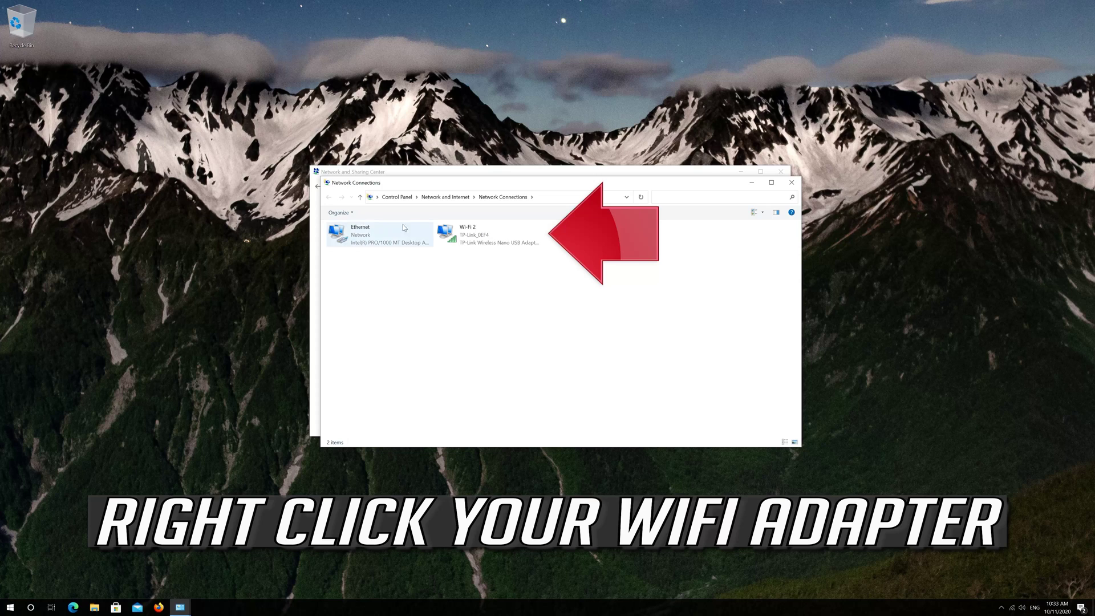
pyautogui.rightClick(476, 233)
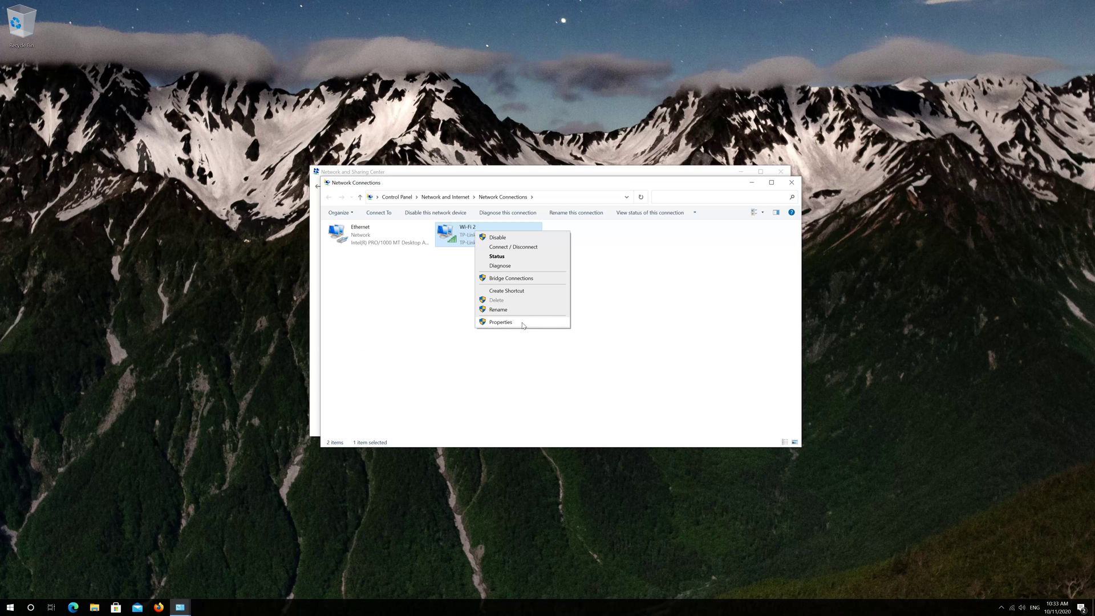
pyautogui.click(516, 325)
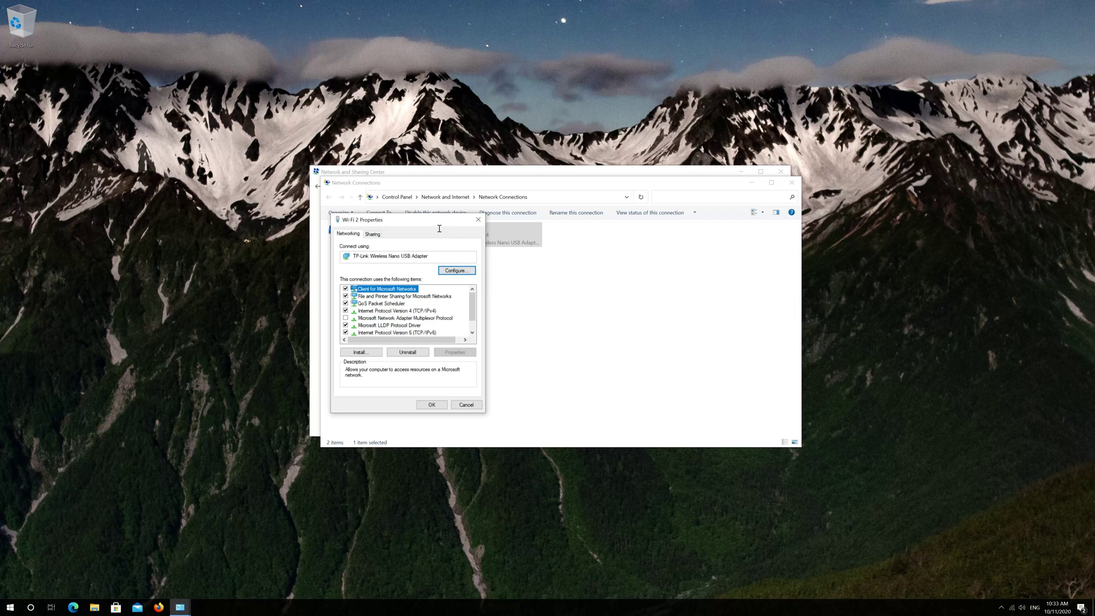
pyautogui.moveTo(424, 223); pyautogui.dragTo(528, 200)
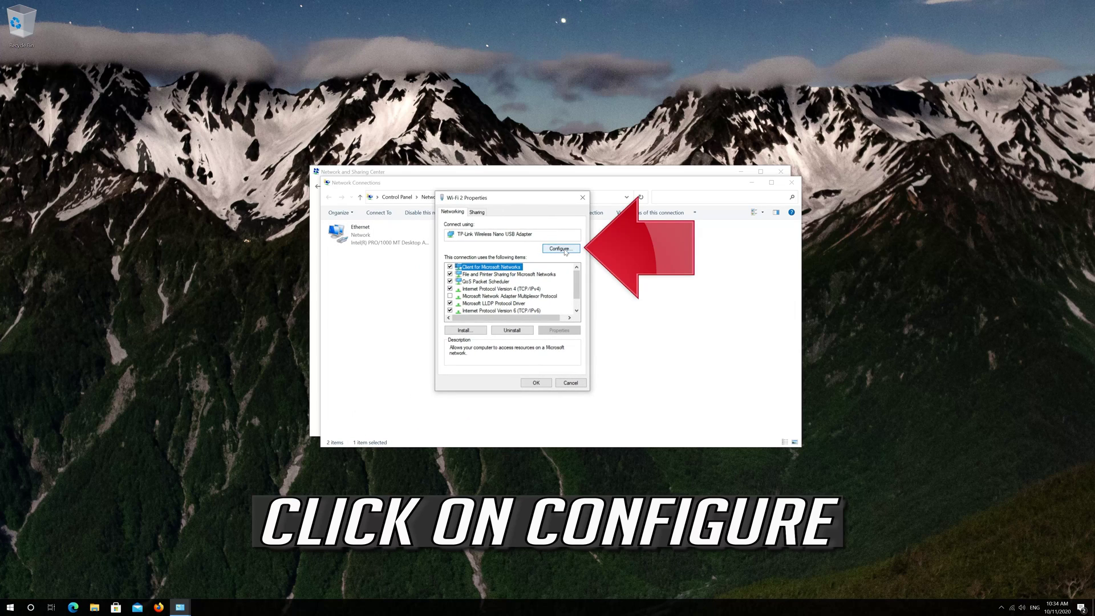
# Step: Untick 'Allow the computer to turn off this device to save power' for the TP-Link adapter and confirm
pyautogui.click(565, 251)
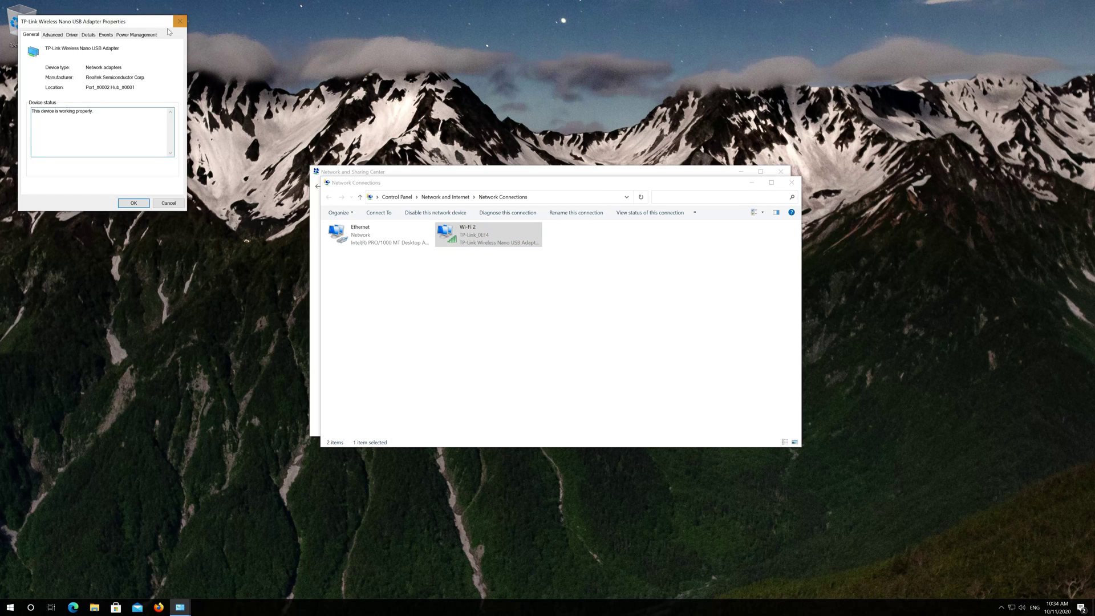
pyautogui.moveTo(140, 27); pyautogui.dragTo(557, 228)
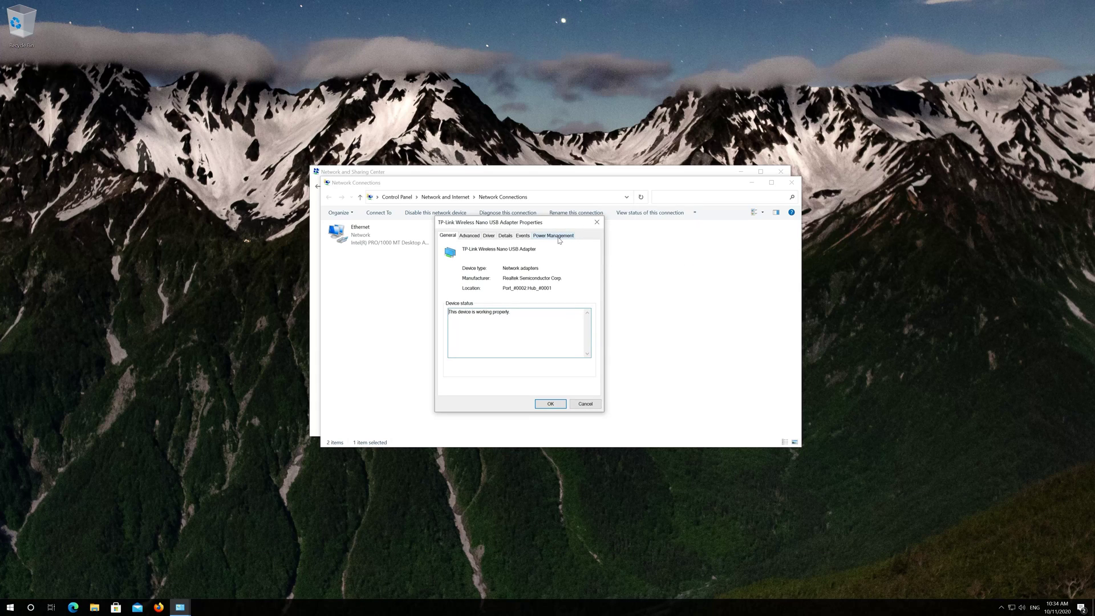
pyautogui.click(554, 236)
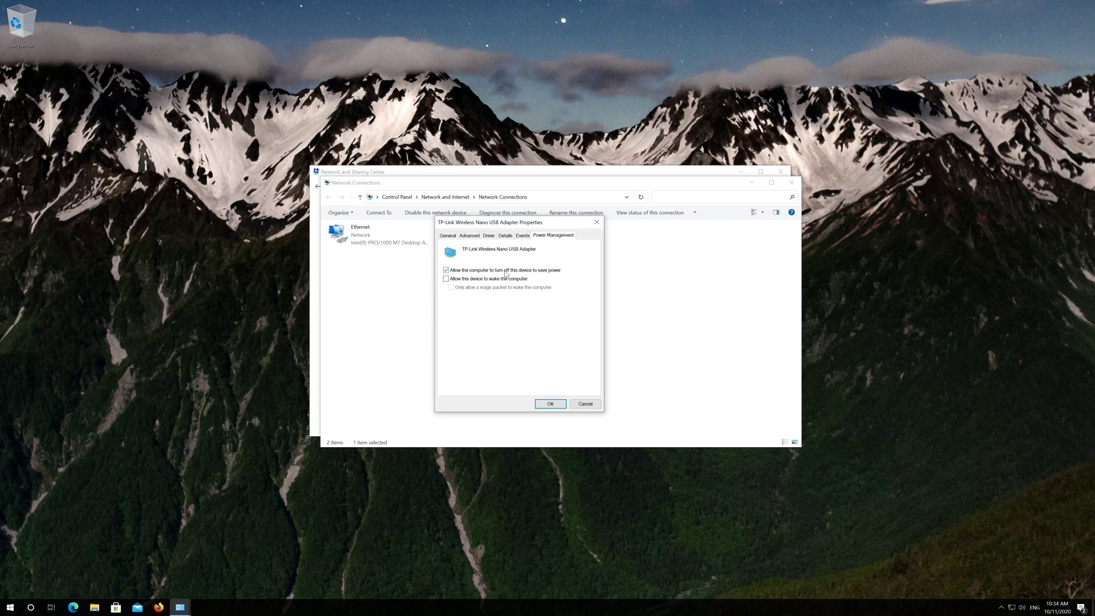
pyautogui.click(447, 271)
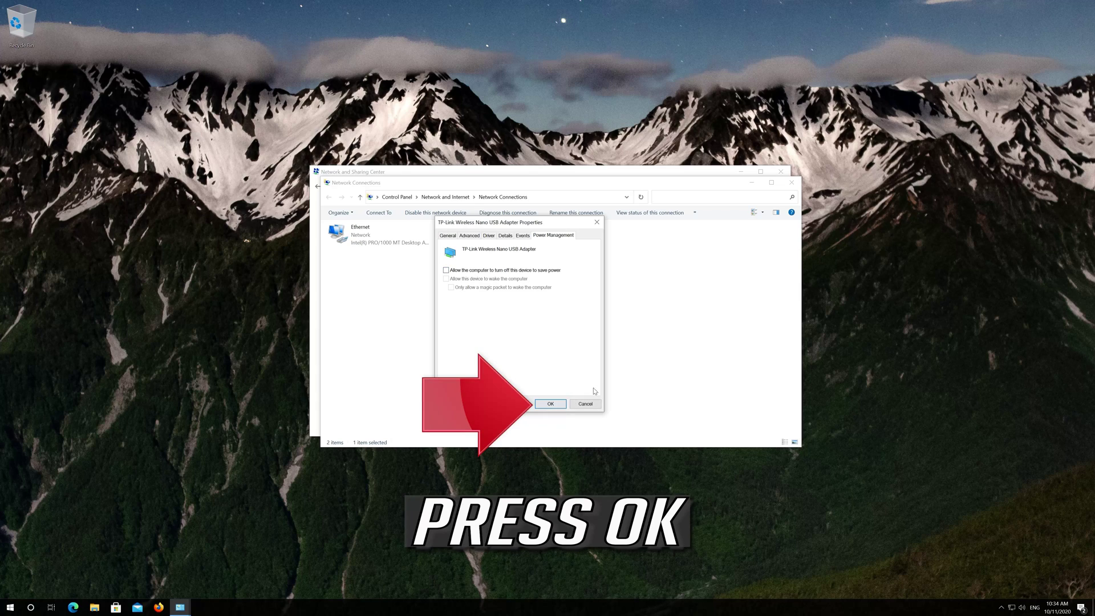
pyautogui.click(564, 403)
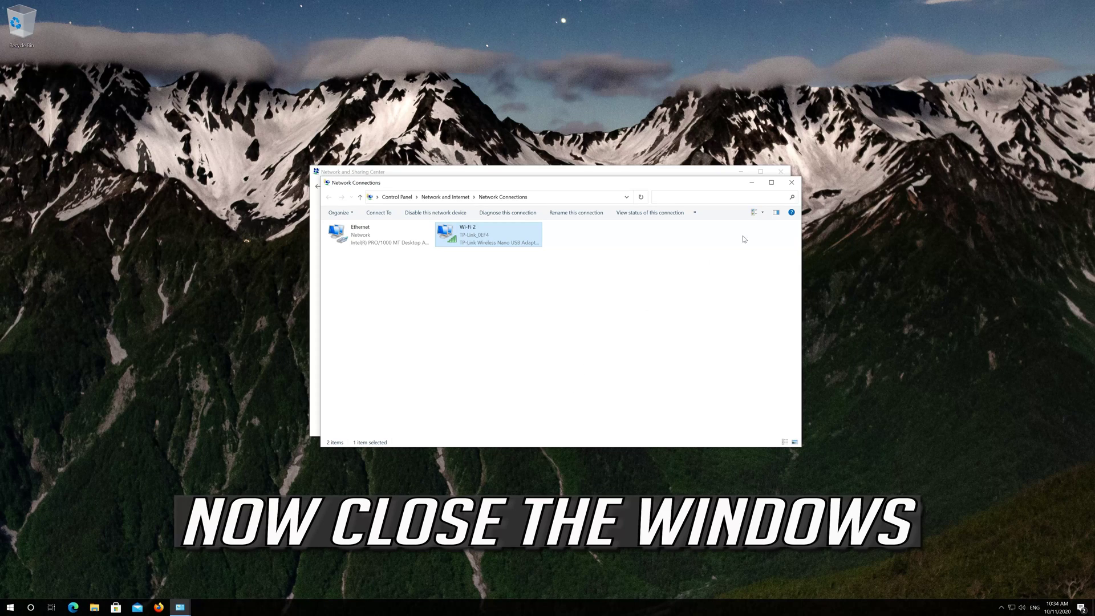
pyautogui.click(791, 183)
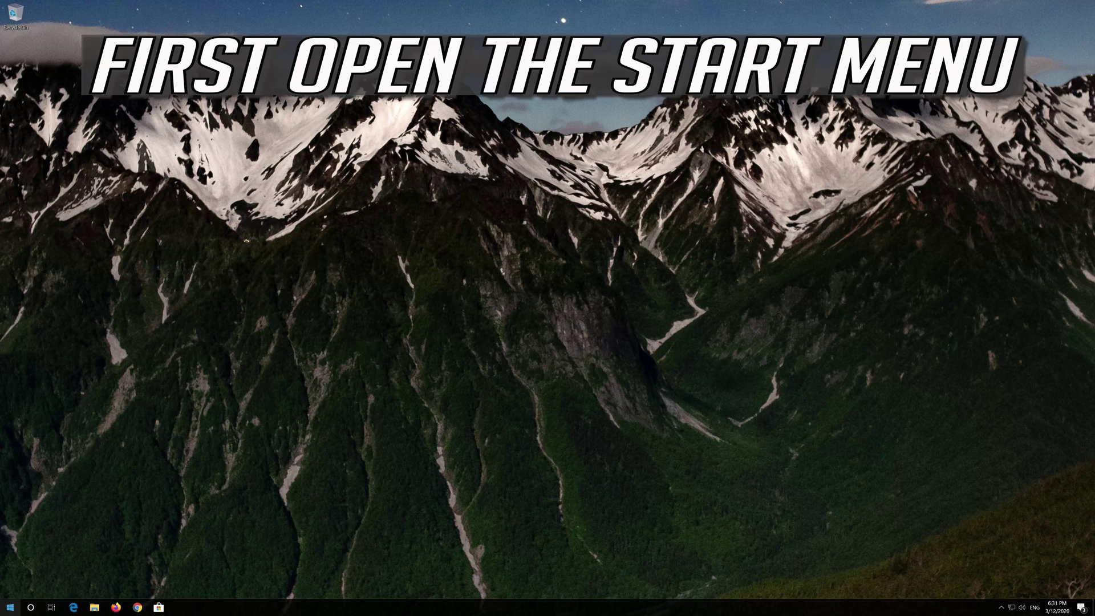
# Step: Launch Windows Settings from the Start menu
pyautogui.click(11, 607)
pyautogui.moveTo(10, 568)
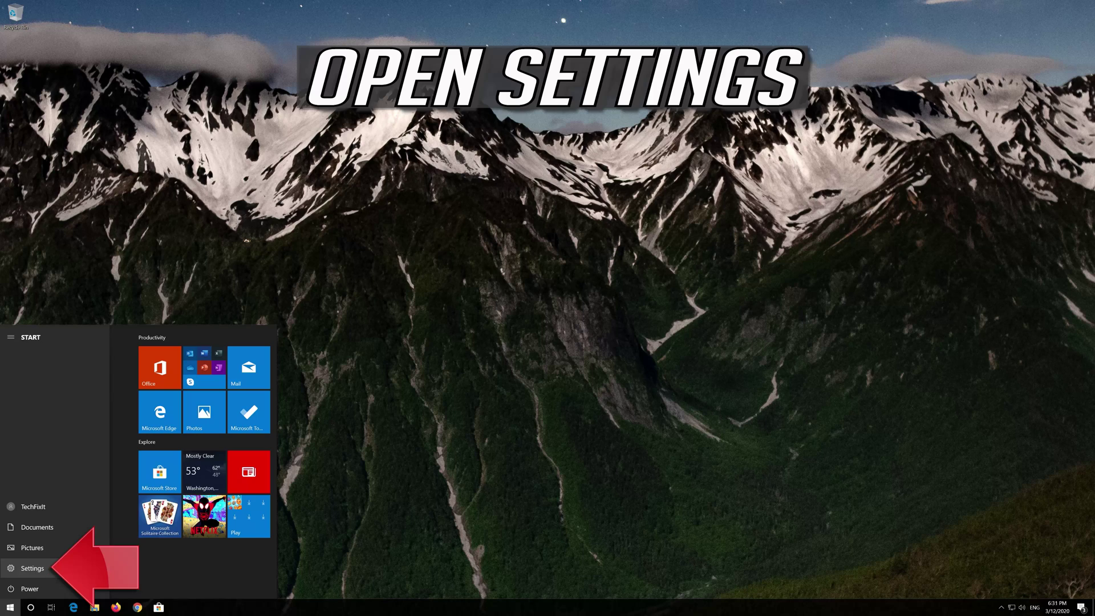
pyautogui.click(36, 570)
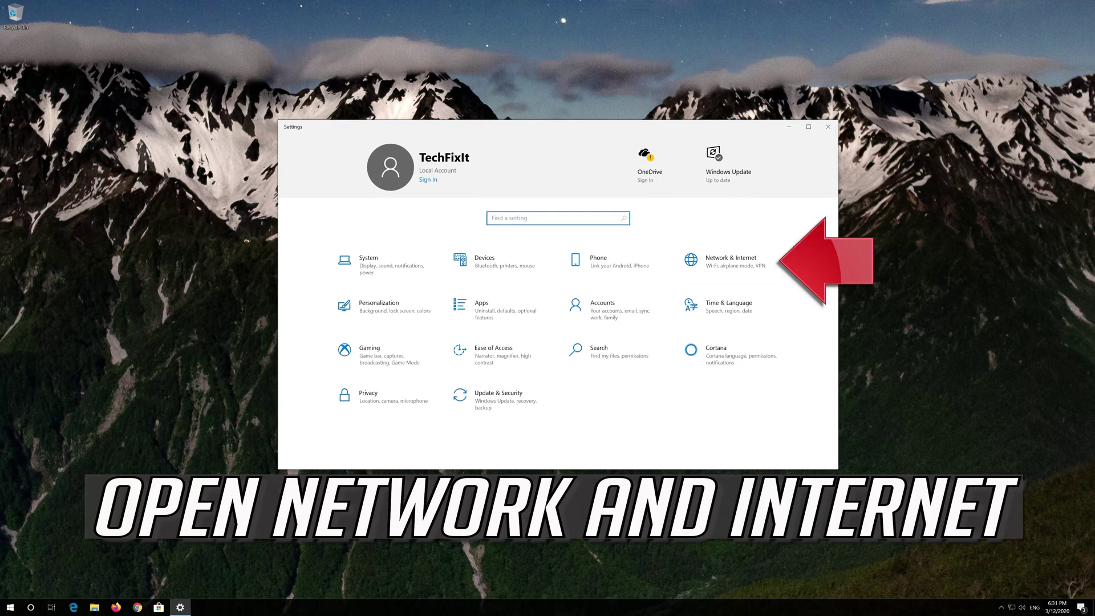
# Step: Run Network reset from Network & Internet settings and confirm it
pyautogui.click(728, 266)
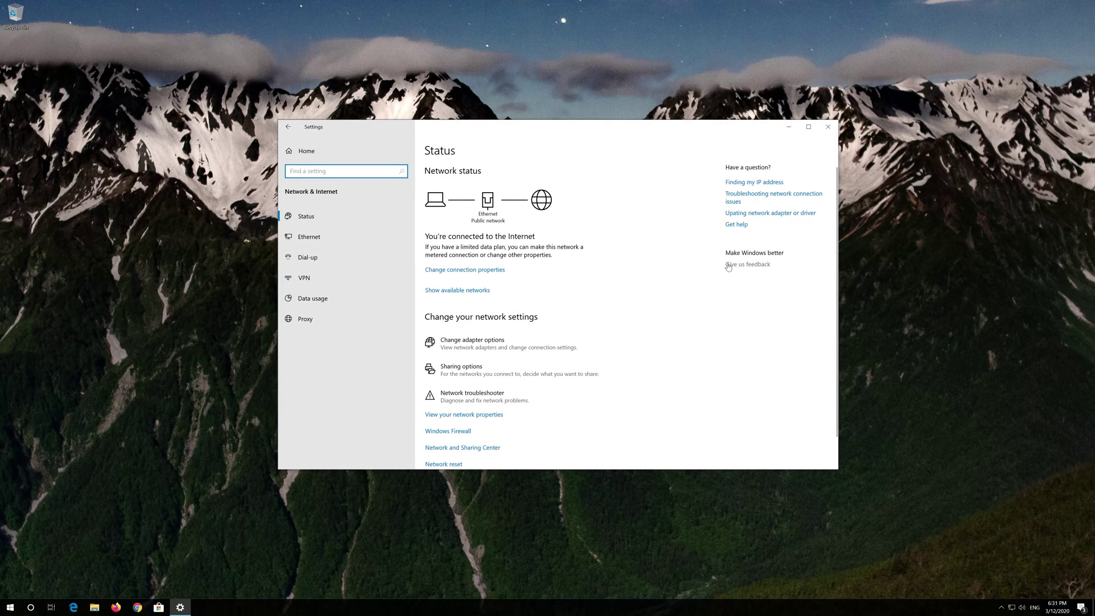
pyautogui.scroll(-1, 528, 308)
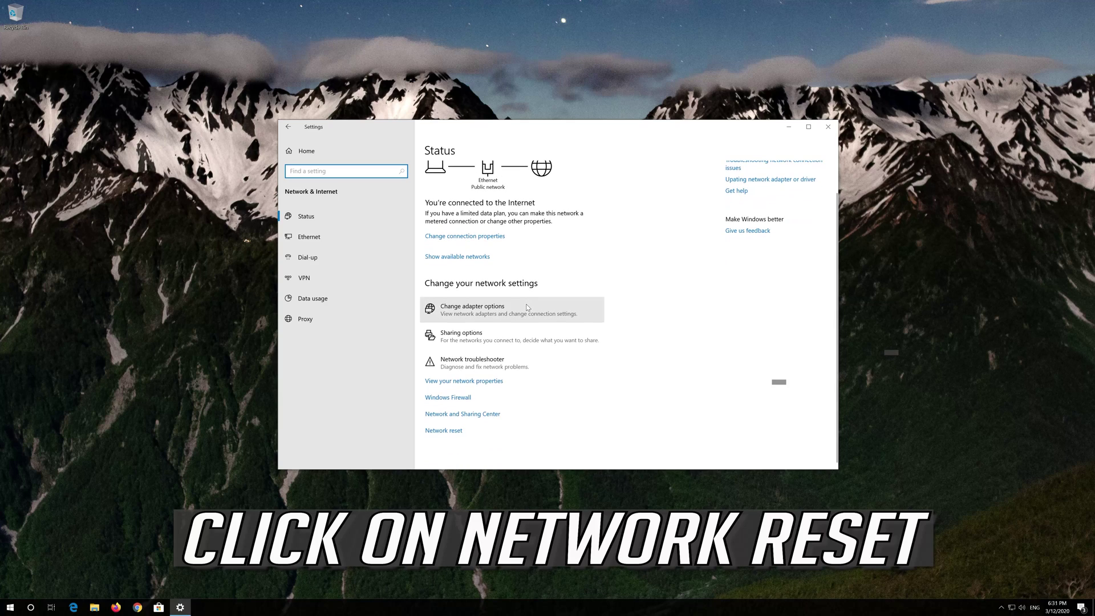
pyautogui.click(451, 432)
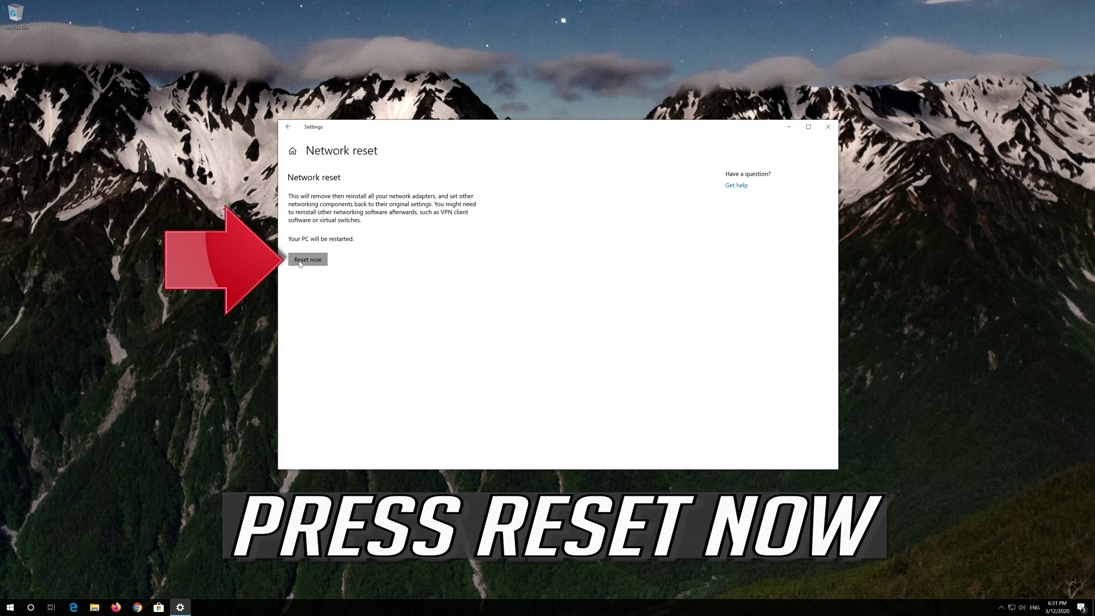
pyautogui.click(299, 261)
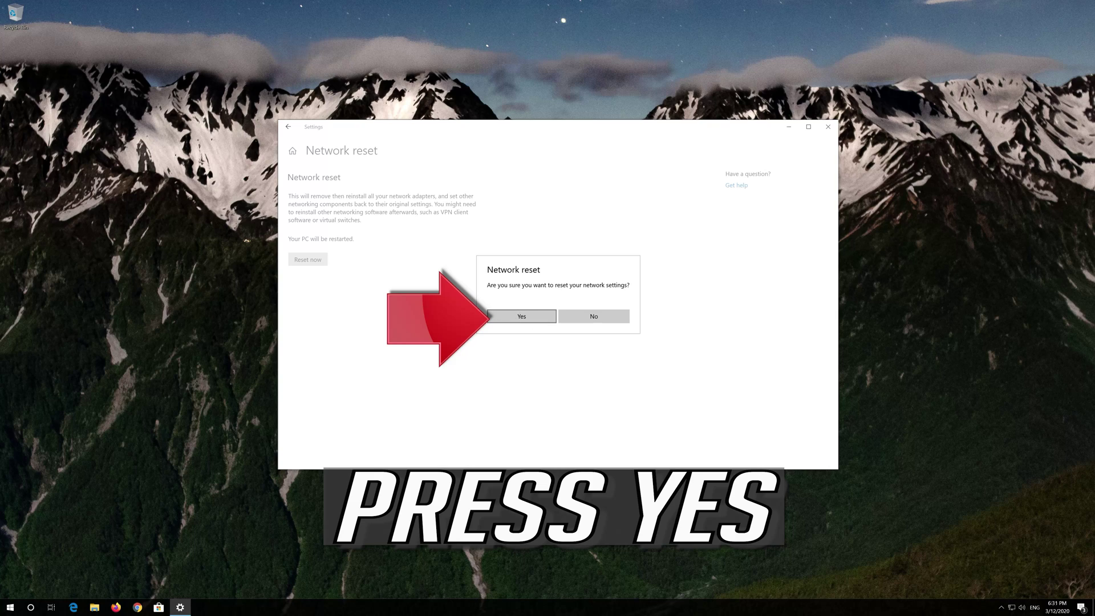
pyautogui.click(520, 318)
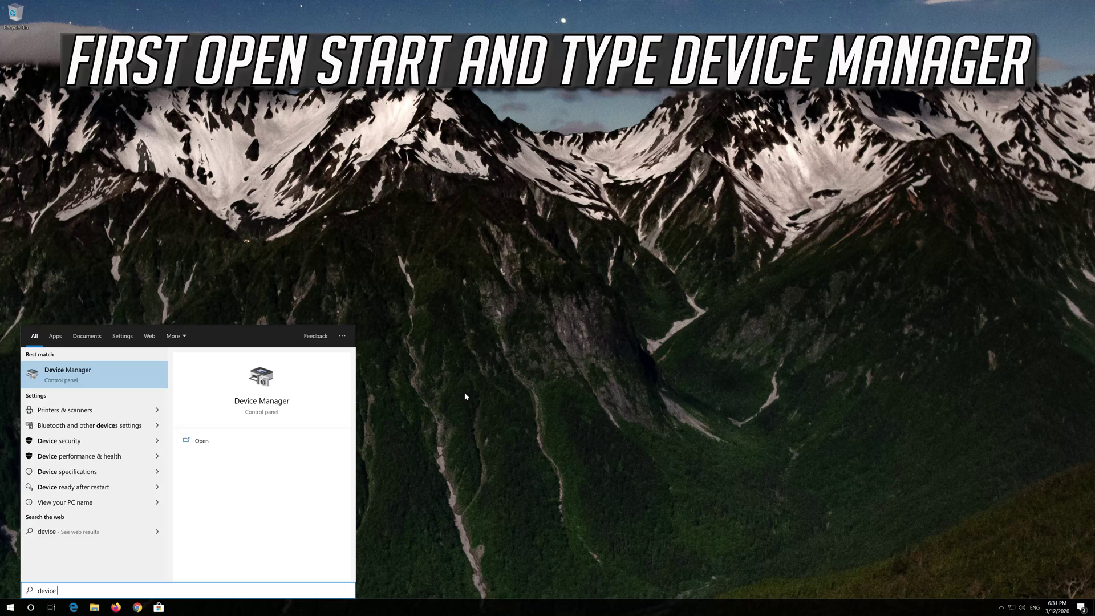
# Step: Open Device Manager via search and select the Intel(R) PRO/1000 MT Desktop Adapter under Network adapters
pyautogui.write('manager')
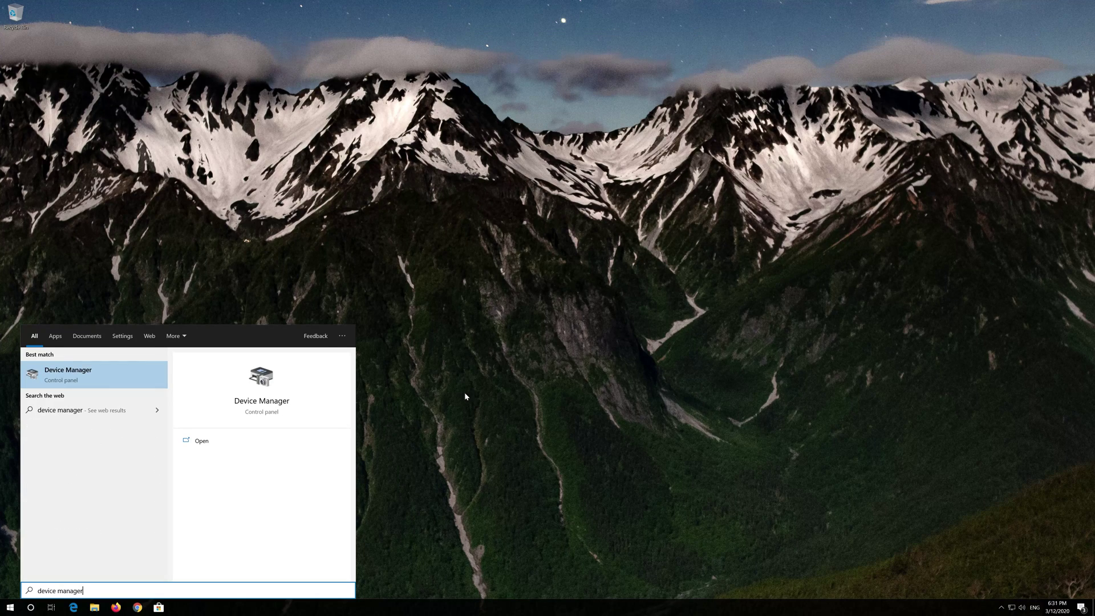
pyautogui.click(83, 376)
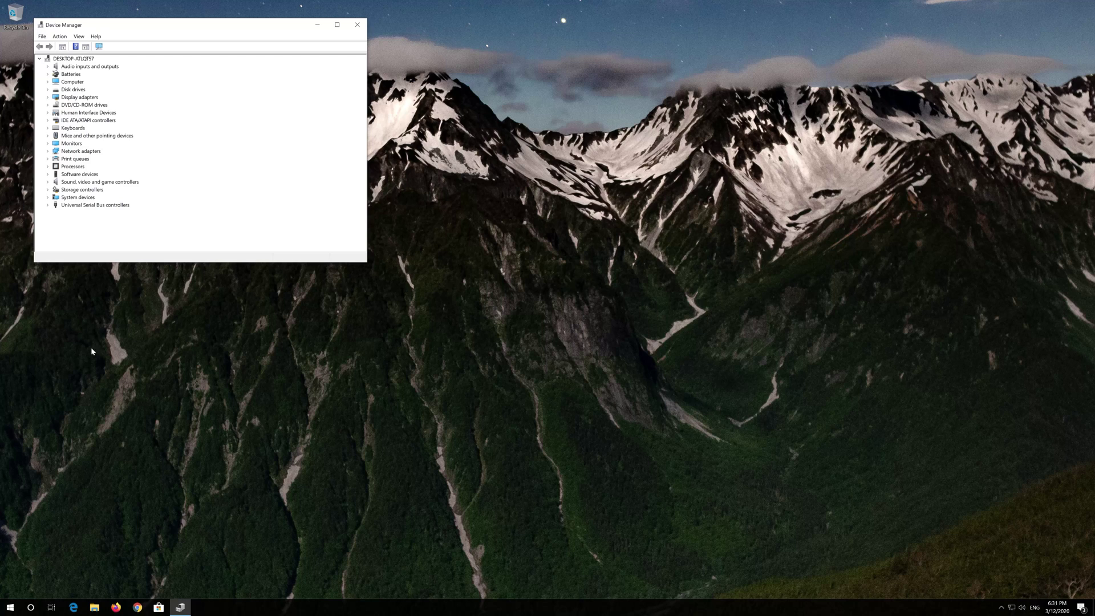
pyautogui.moveTo(203, 28); pyautogui.dragTo(493, 146)
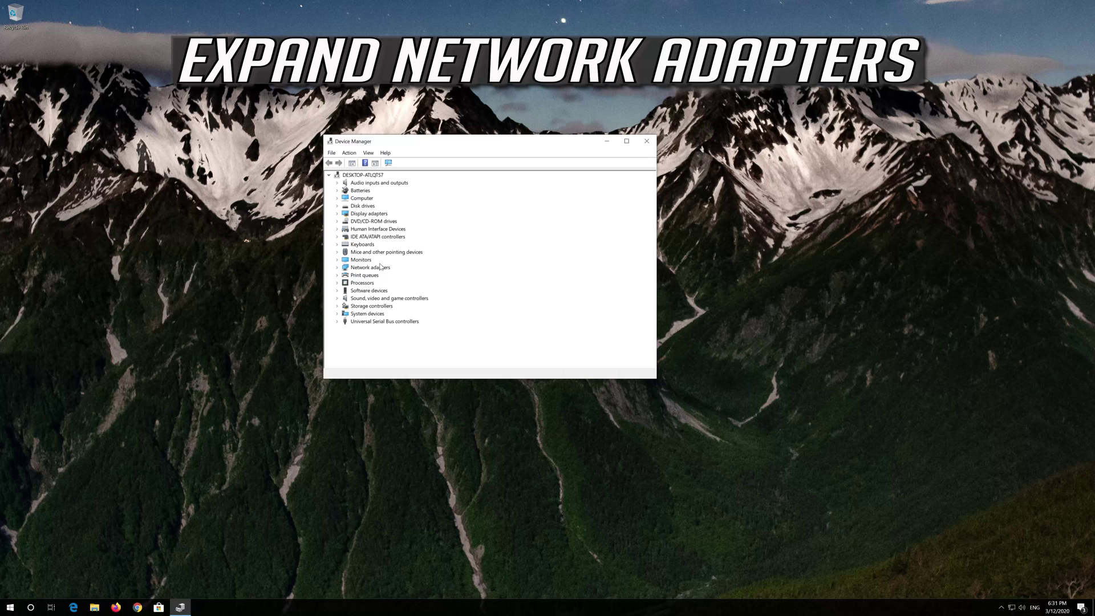
pyautogui.click(337, 268)
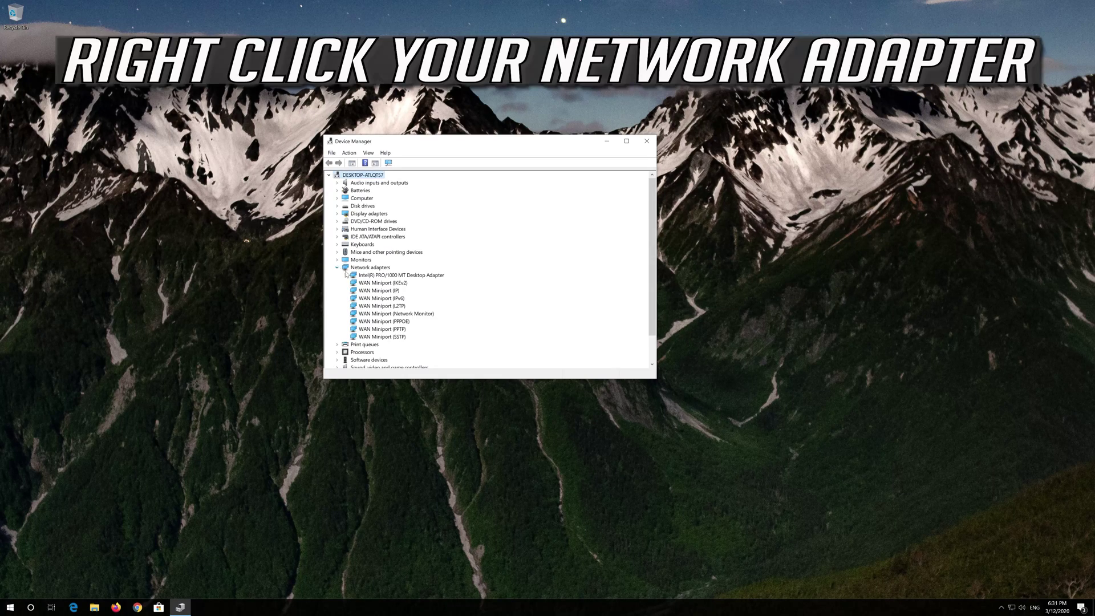
pyautogui.click(434, 275)
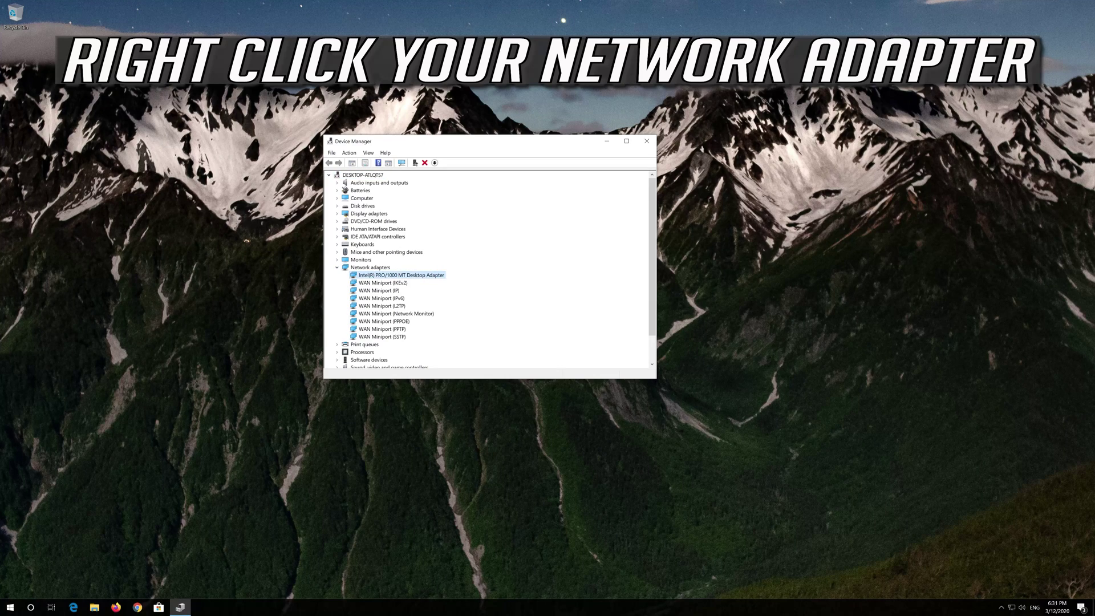
# Step: Uninstall the Intel PRO/1000 MT Desktop Adapter device
pyautogui.rightClick(406, 277)
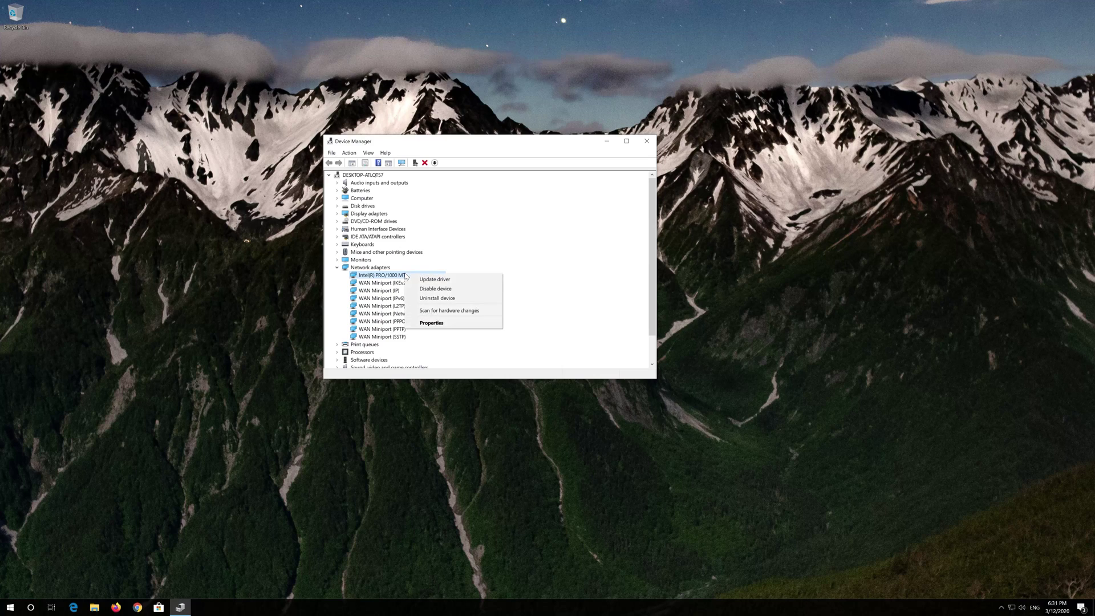
pyautogui.click(458, 302)
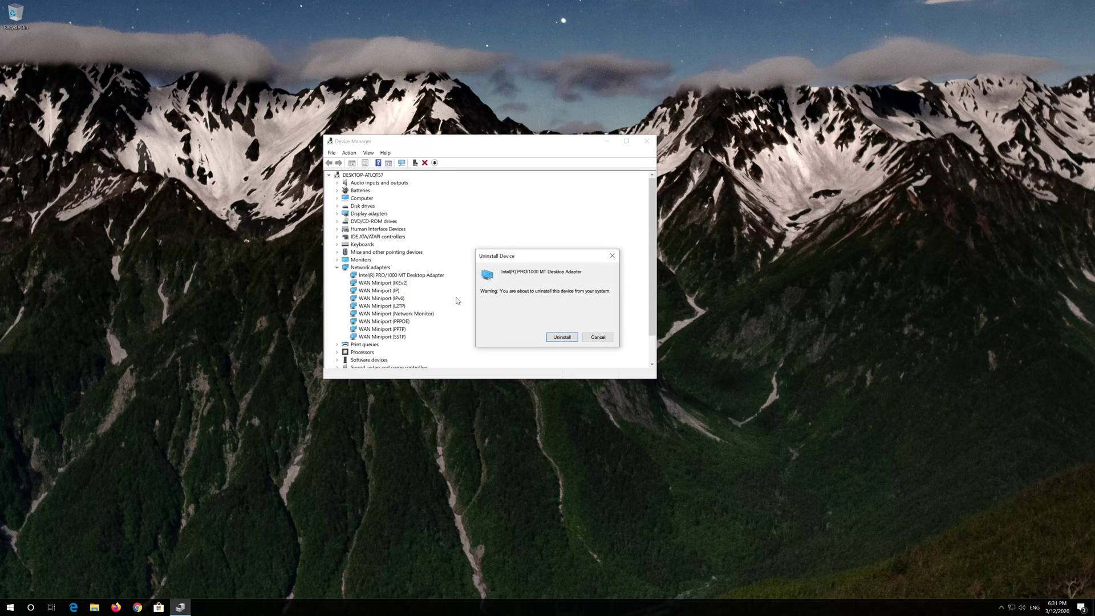
pyautogui.click(562, 337)
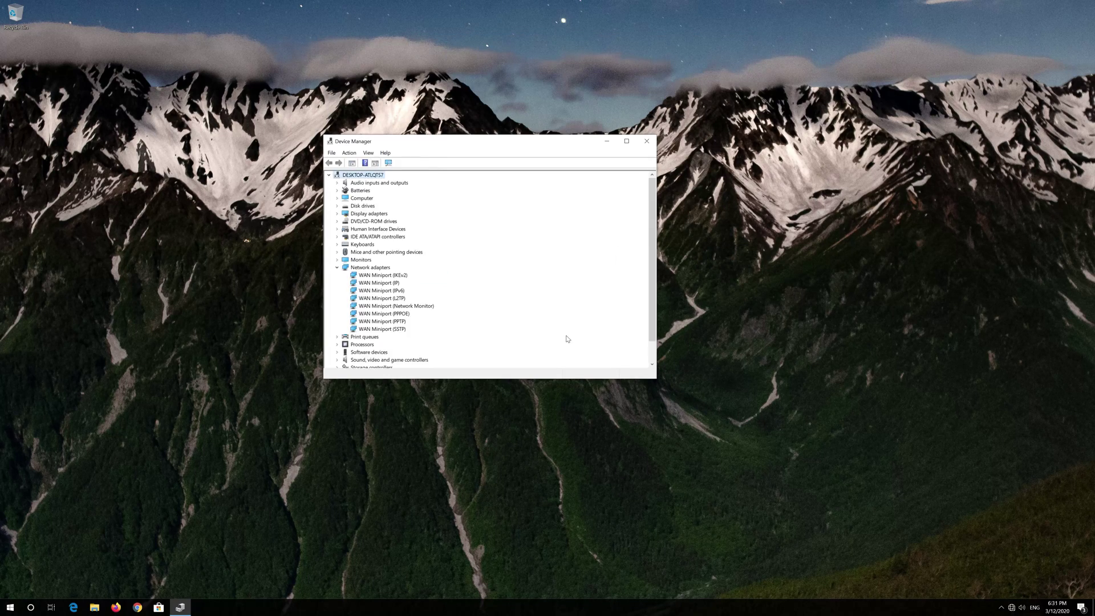
# Step: Close Device Manager and restart the computer from the Start menu's power options
pyautogui.click(646, 141)
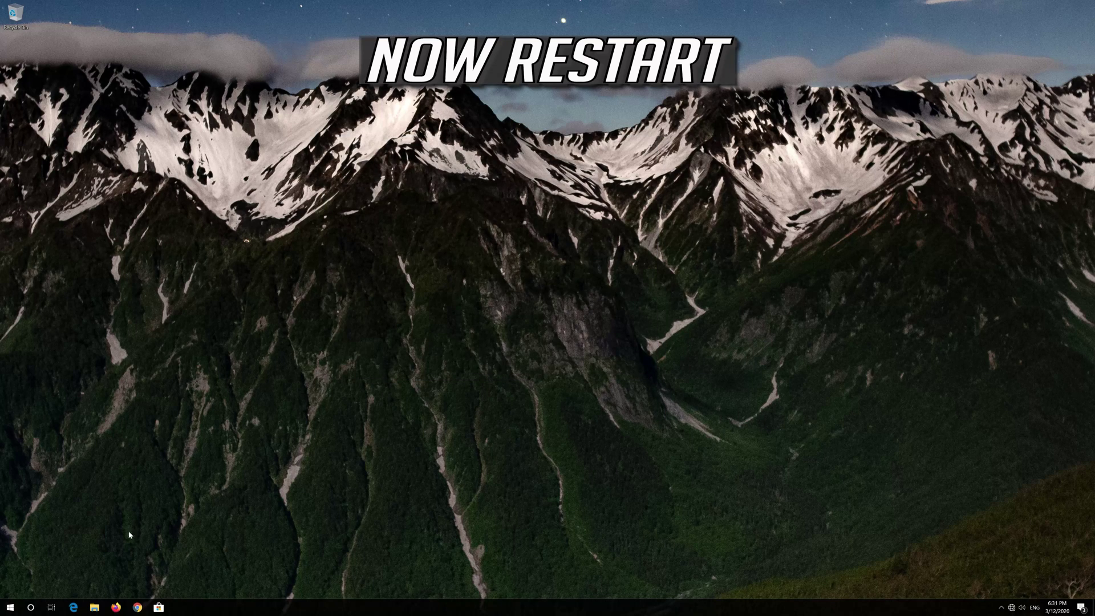
pyautogui.click(10, 607)
pyautogui.moveTo(2, 592)
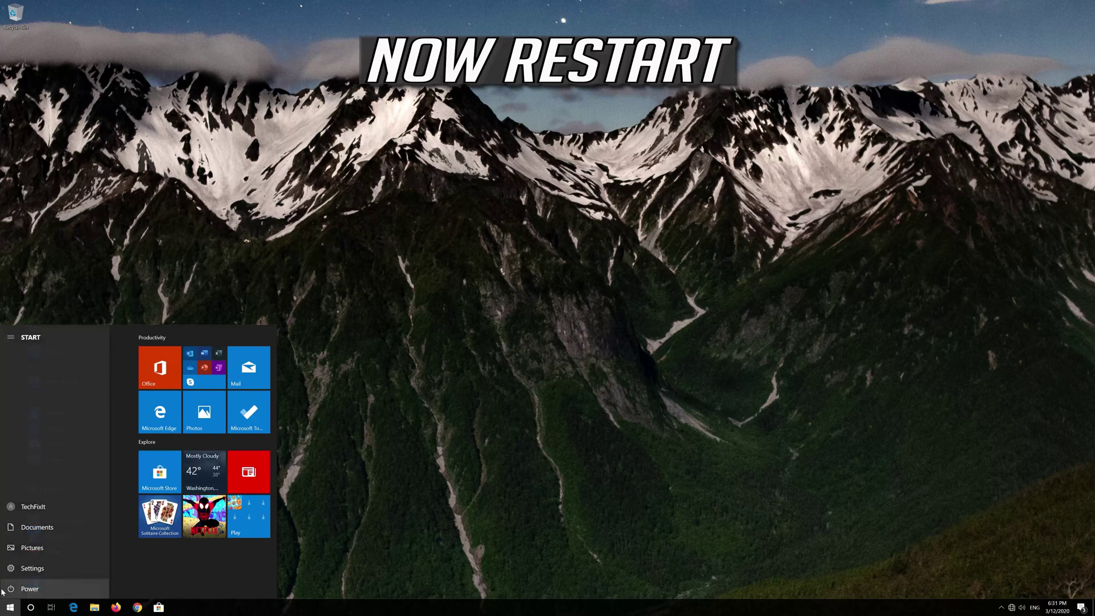
pyautogui.click(17, 589)
pyautogui.click(25, 570)
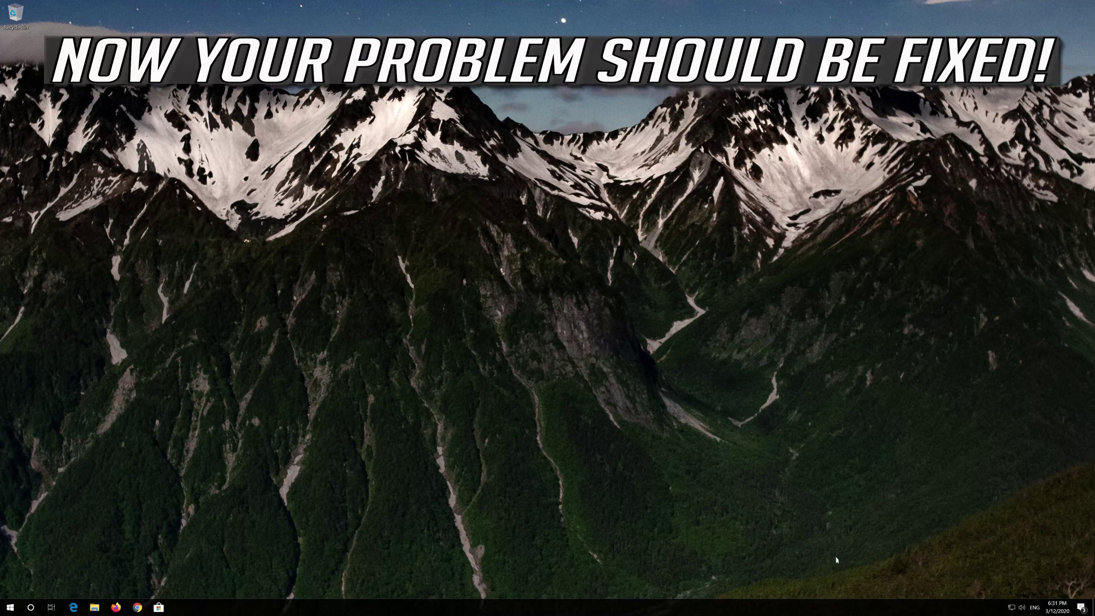
# Step: Search 'cmd' in Start and run Command Prompt as administrator
pyautogui.click(112, 609)
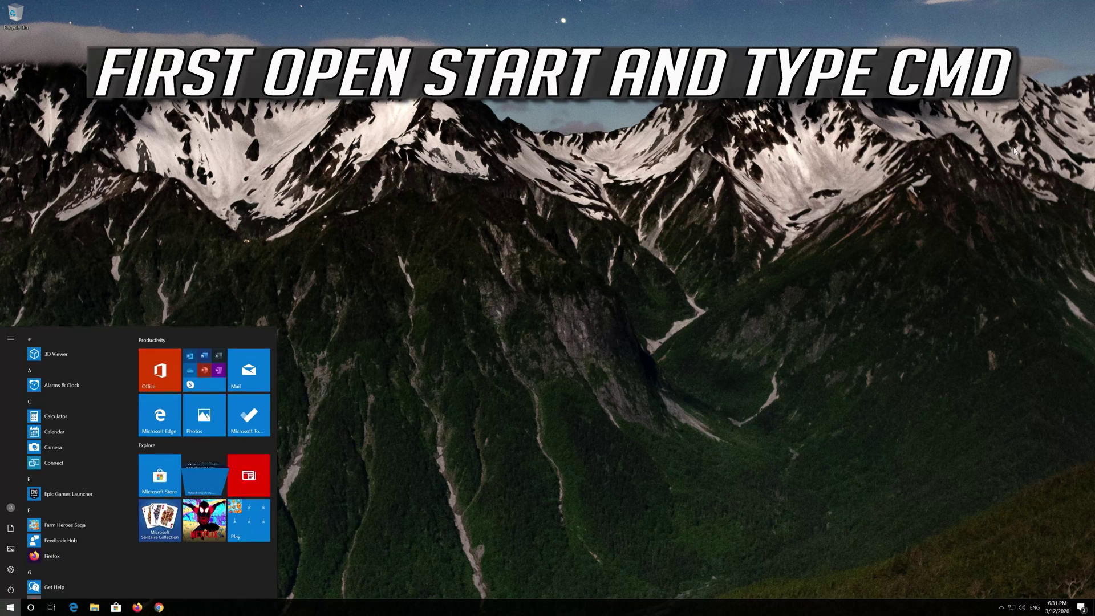
pyautogui.write('cmd')
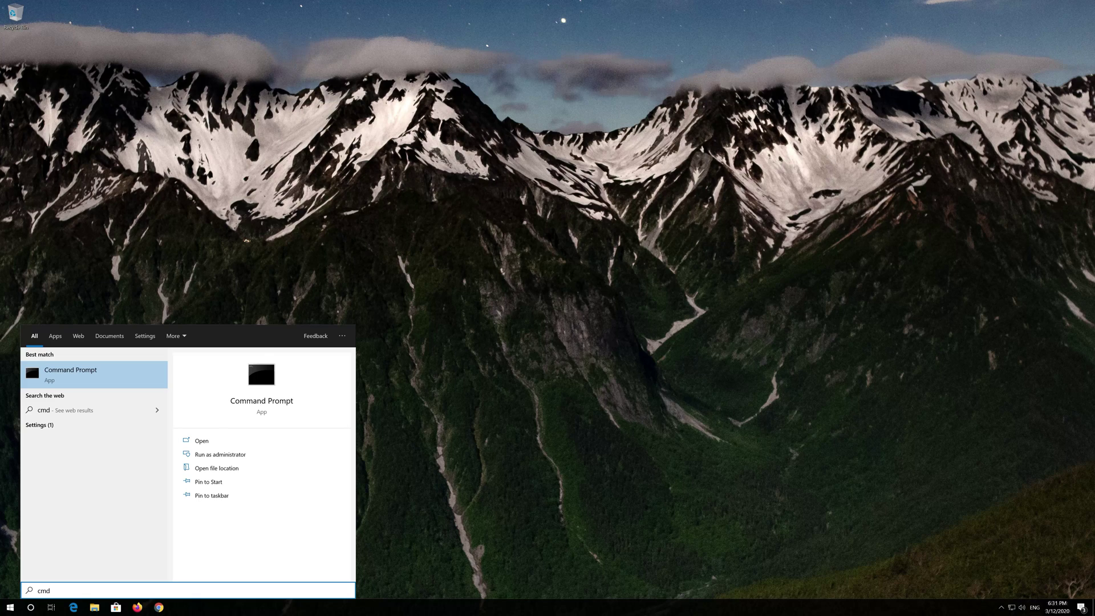
pyautogui.rightClick(110, 380)
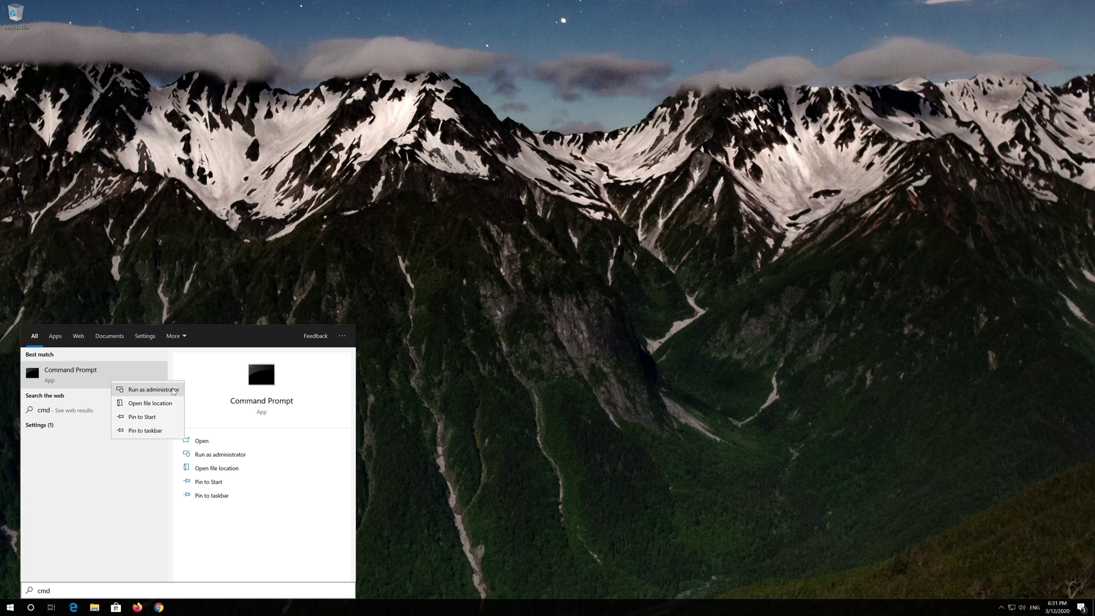
pyautogui.click(174, 390)
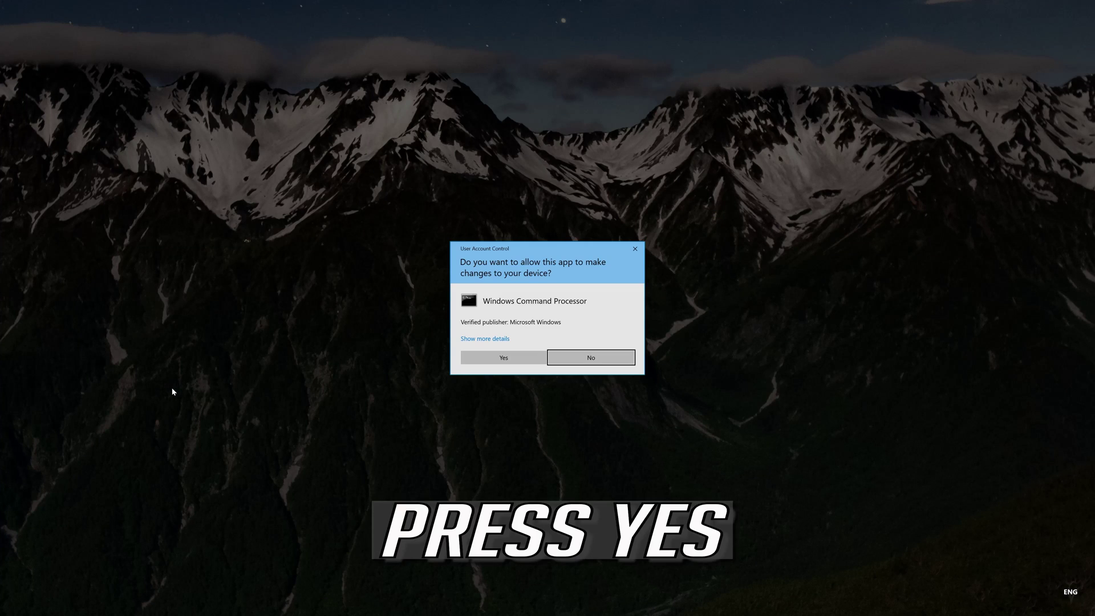
# Step: Approve the UAC prompt, enlarge the console, and run netsh int ip reset C:\resetlog.txt
pyautogui.click(504, 357)
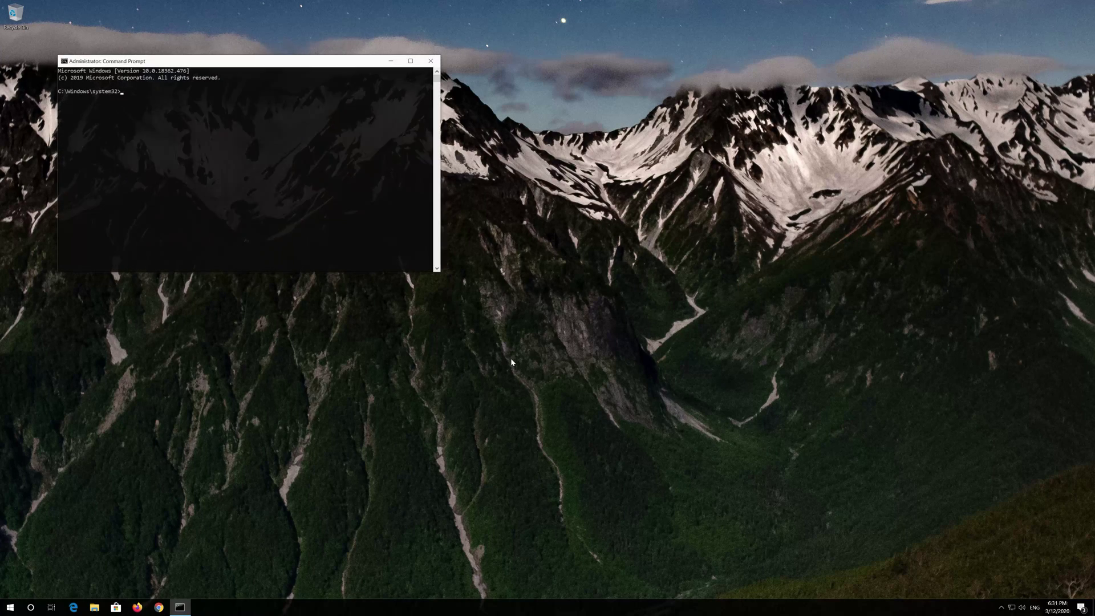
pyautogui.moveTo(333, 68); pyautogui.dragTo(584, 180)
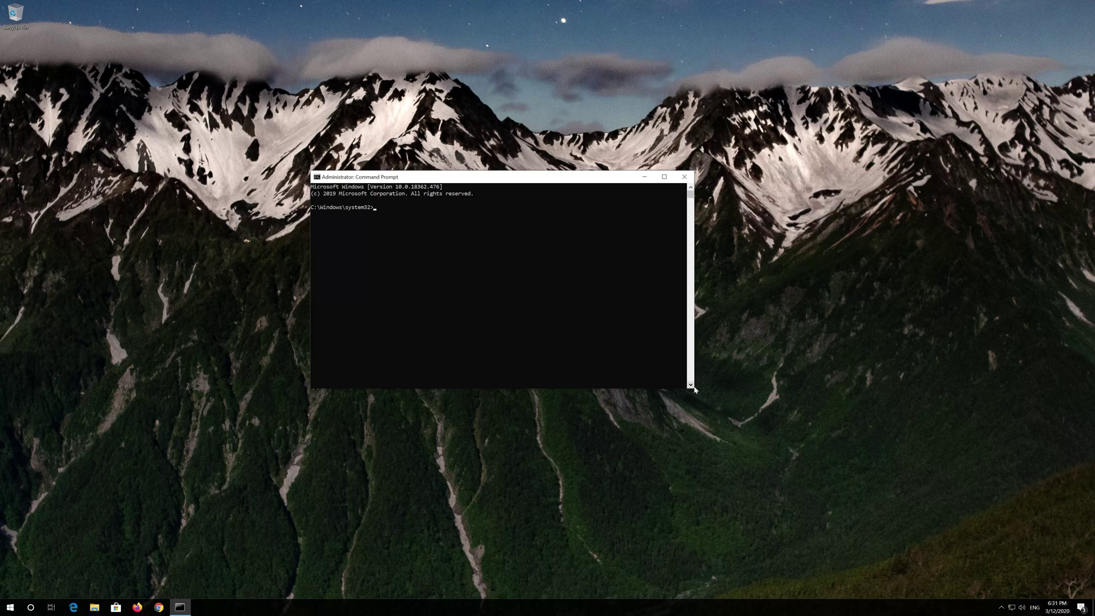
pyautogui.moveTo(695, 390); pyautogui.dragTo(760, 413)
pyautogui.moveTo(602, 180); pyautogui.dragTo(612, 167)
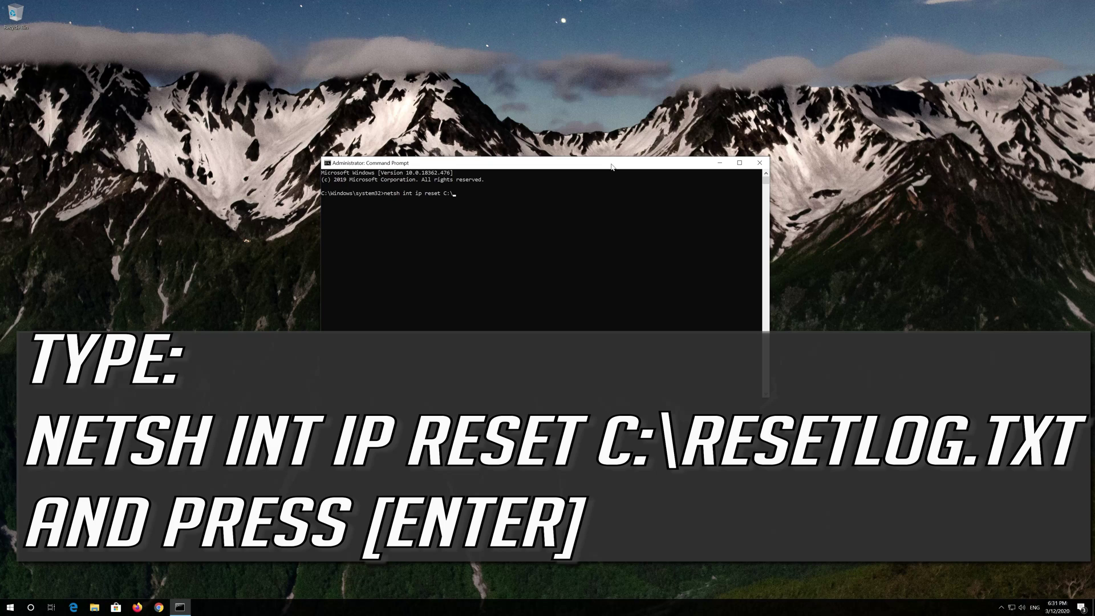
pyautogui.write('esetlog.txt')
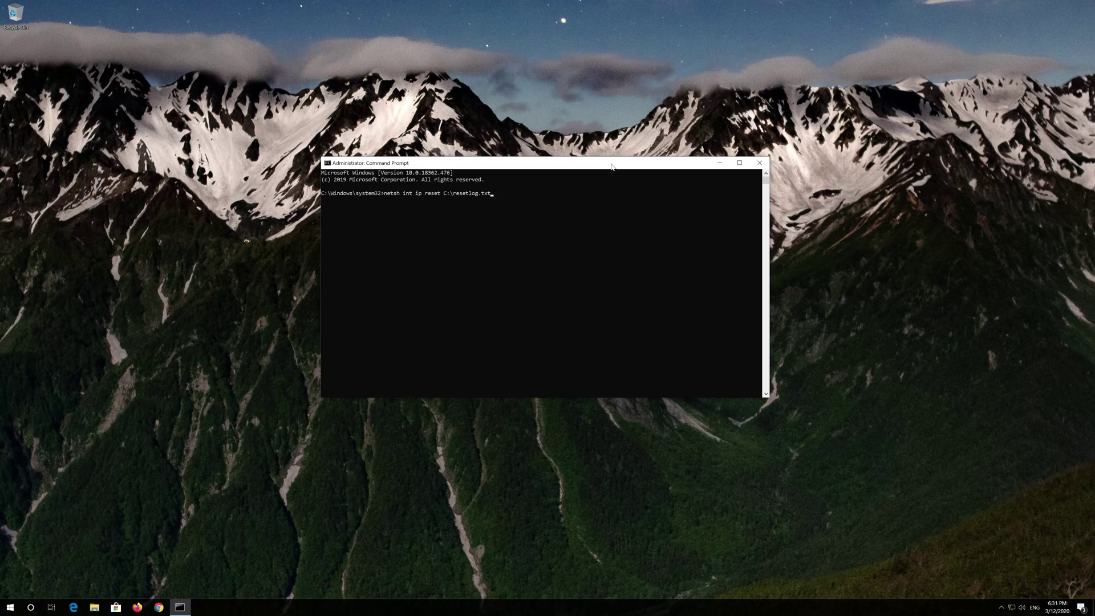
pyautogui.press('Return')
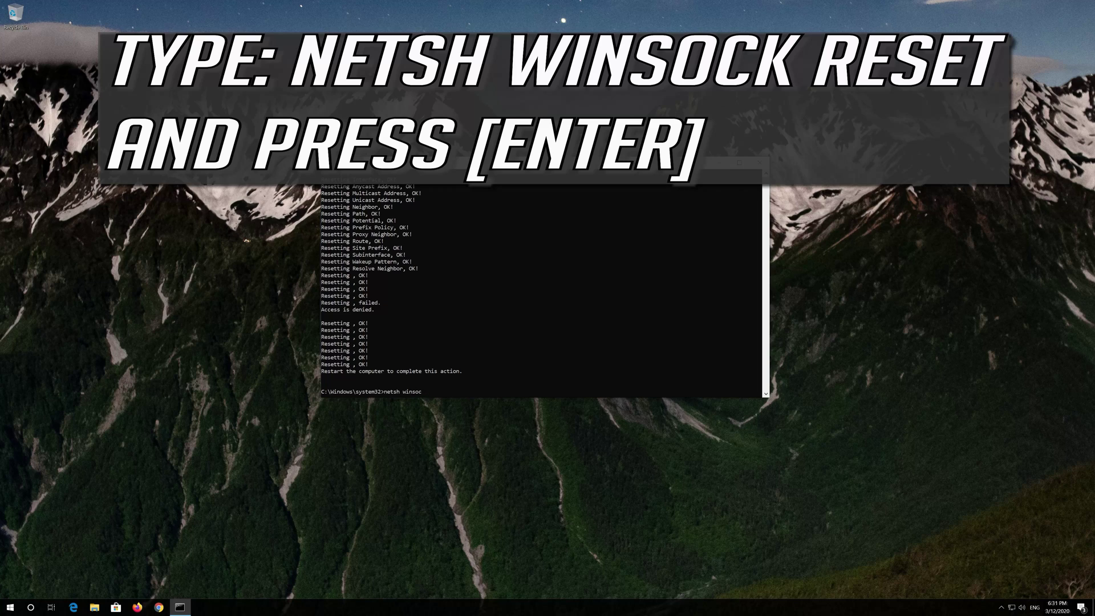
# Step: Run netsh winsock reset, then ipconfig /flushdns
pyautogui.write('k reset')
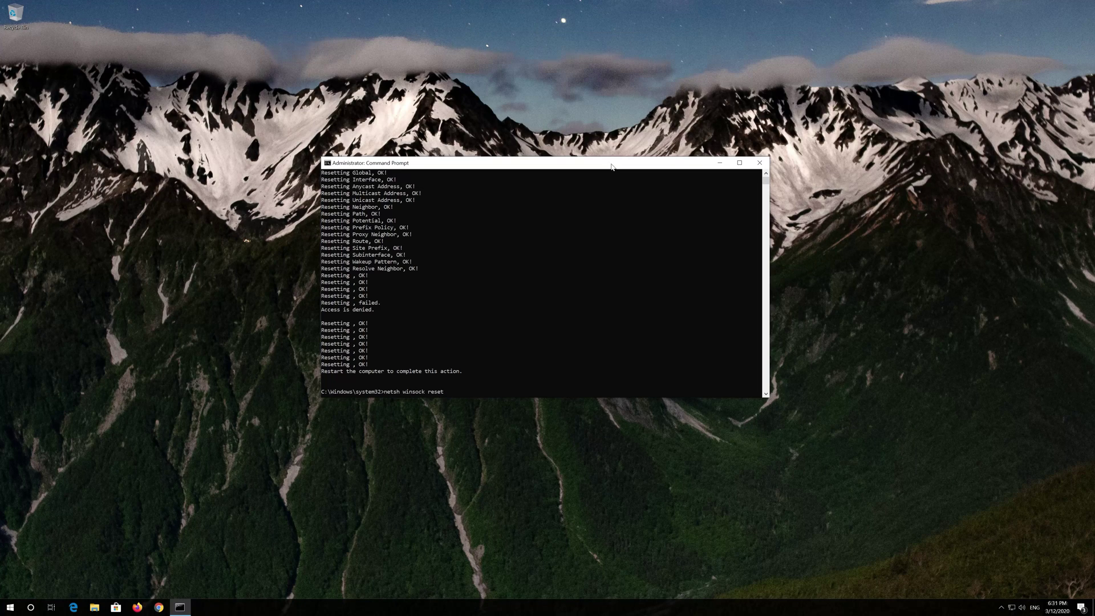
pyautogui.press('Return')
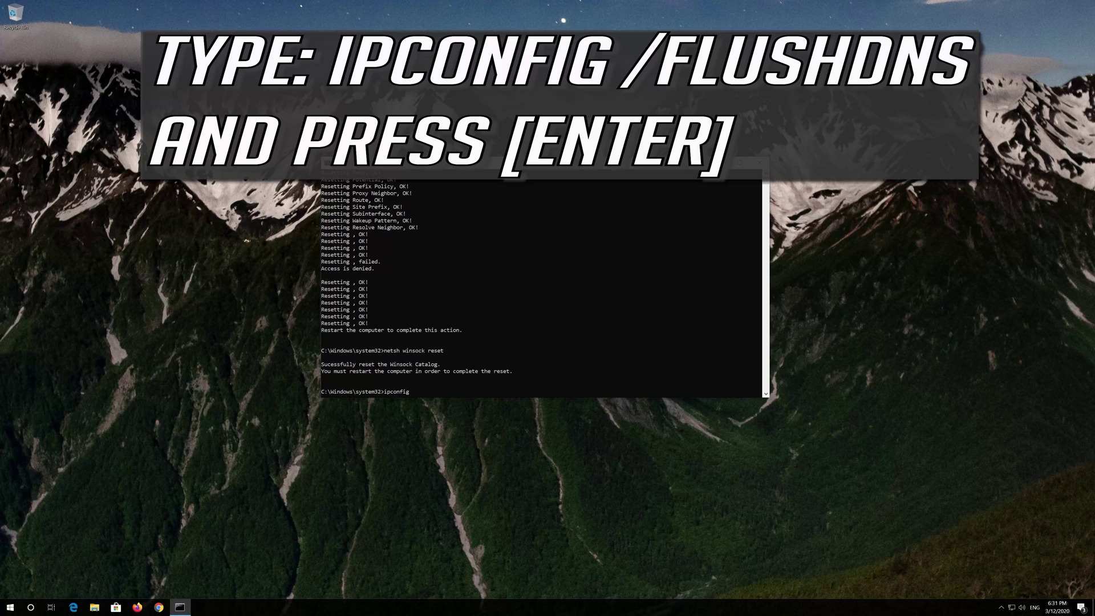
pyautogui.write('flushdns')
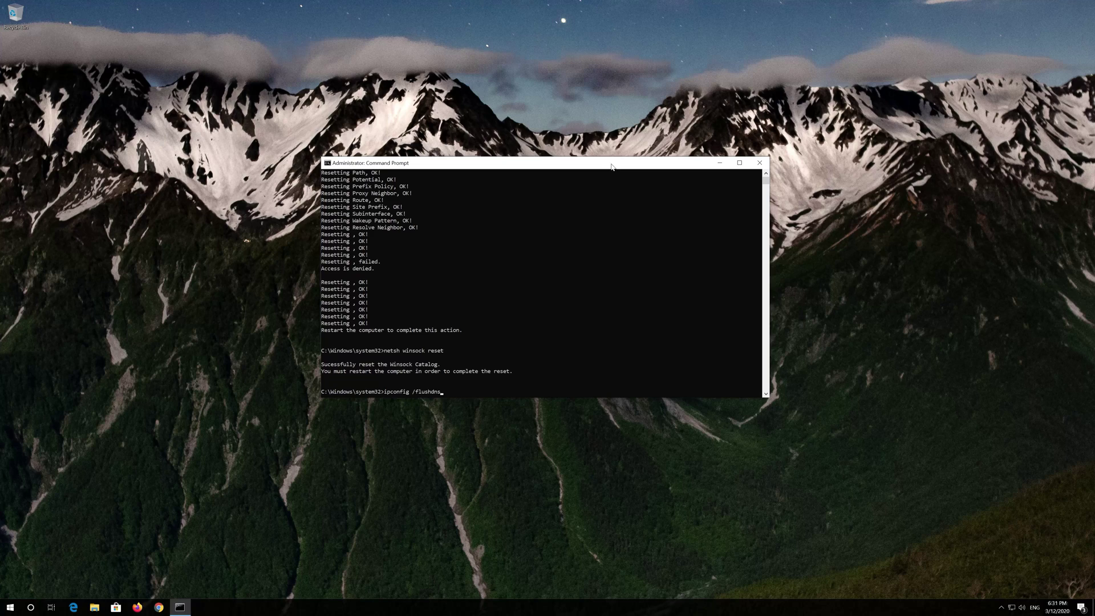
pyautogui.press('Return')
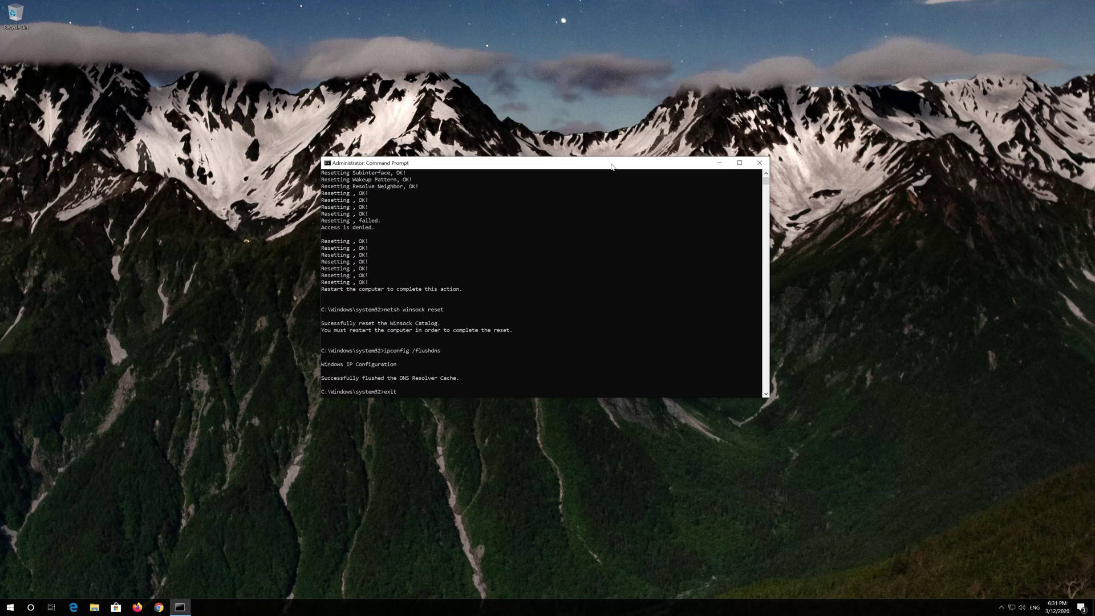
# Step: Run exit to close the administrator Command Prompt once the network reset commands have finished
pyautogui.press('Return')
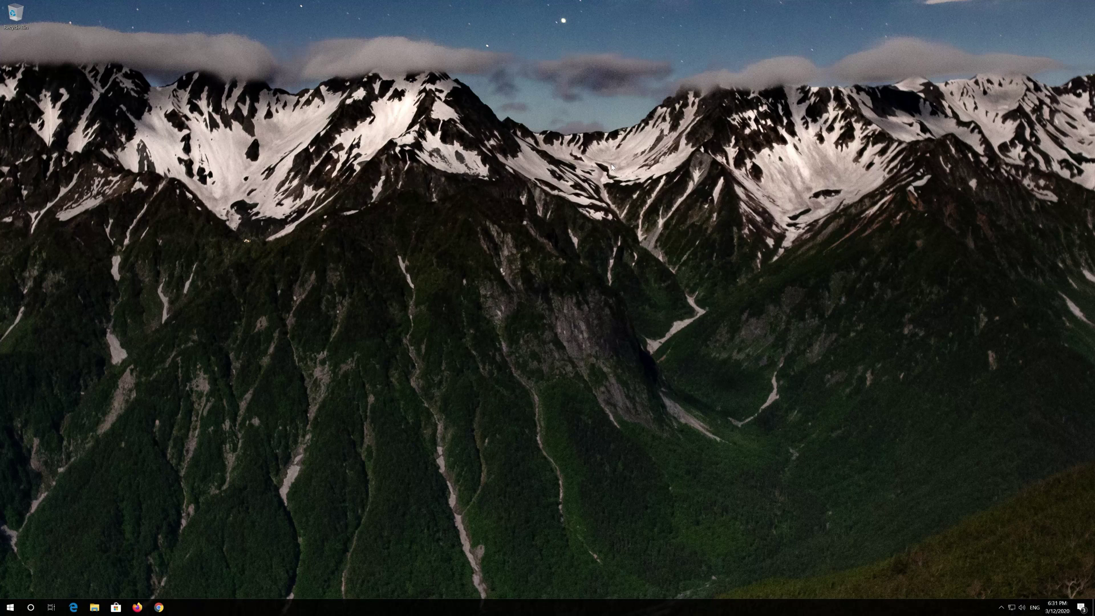